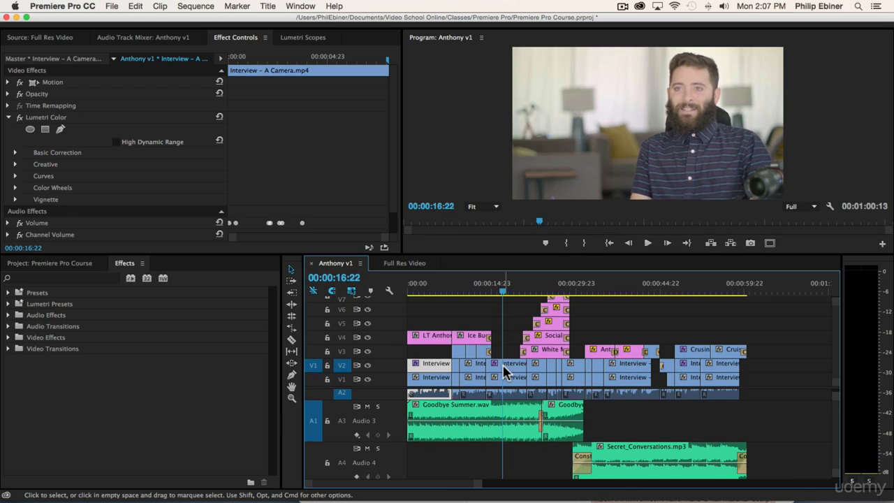
left_click(39, 117)
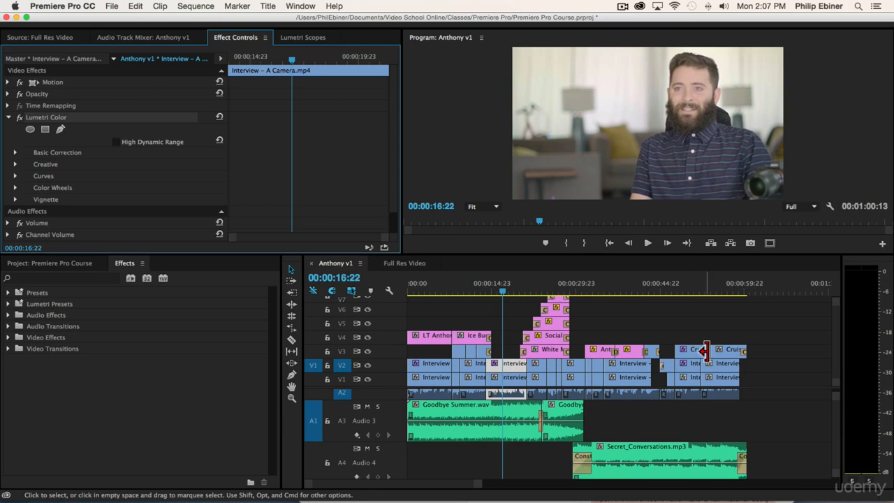
left_click_drag(757, 361, 398, 367)
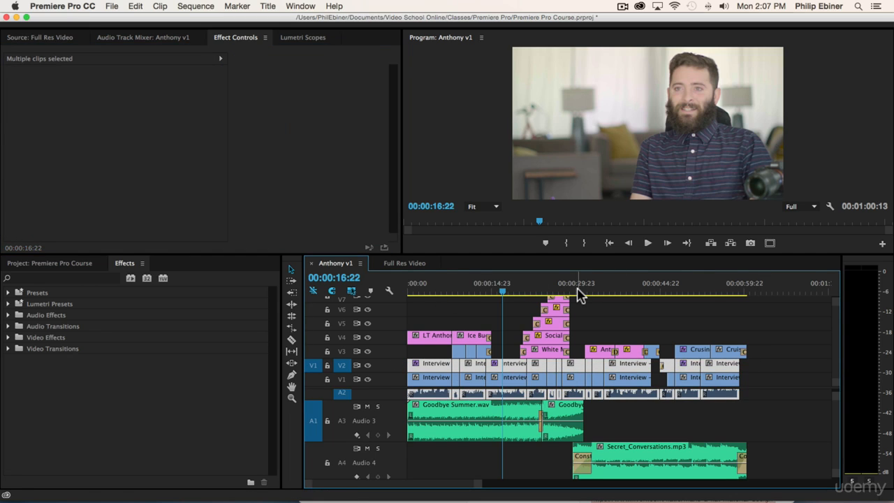
left_click(523, 327)
left_click(513, 364)
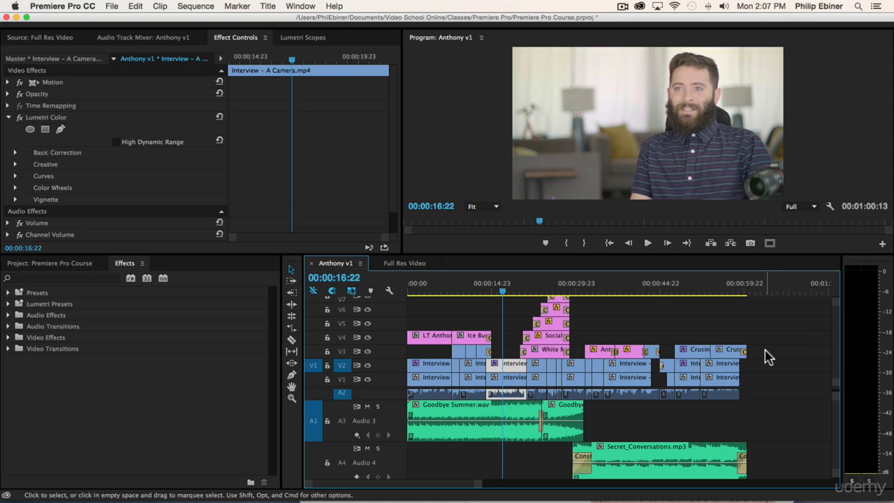
Select all the title and B-roll clips on V3 and above and move them up one track to free V3
scroll(763, 356, "up", 1)
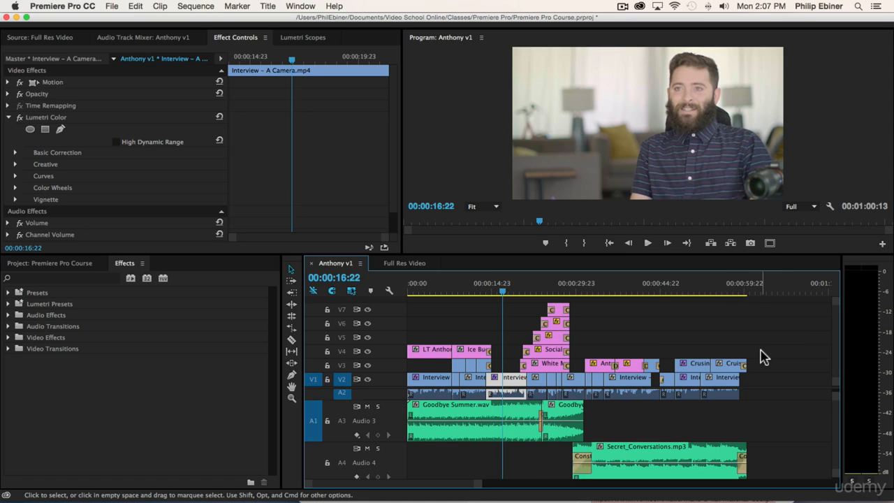
scroll(765, 359, "up", 1)
scroll(768, 375, "down", 2)
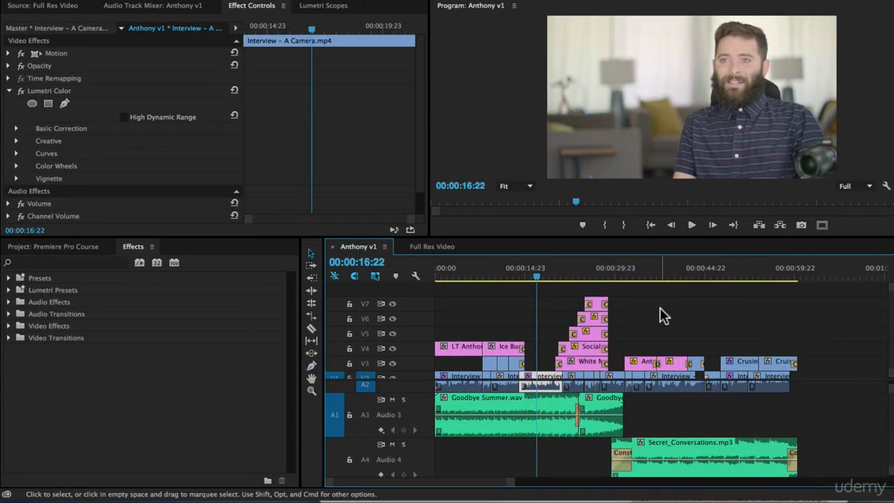
left_click_drag(838, 343, 475, 317)
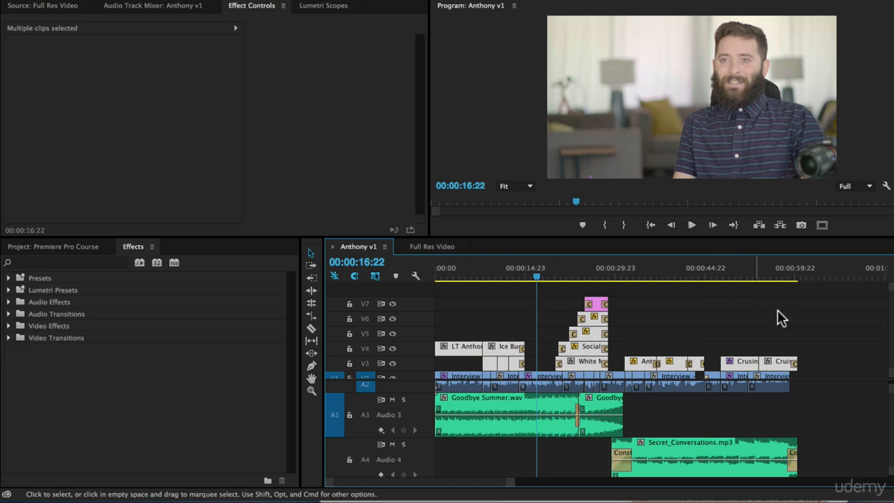
left_click_drag(825, 361, 389, 300)
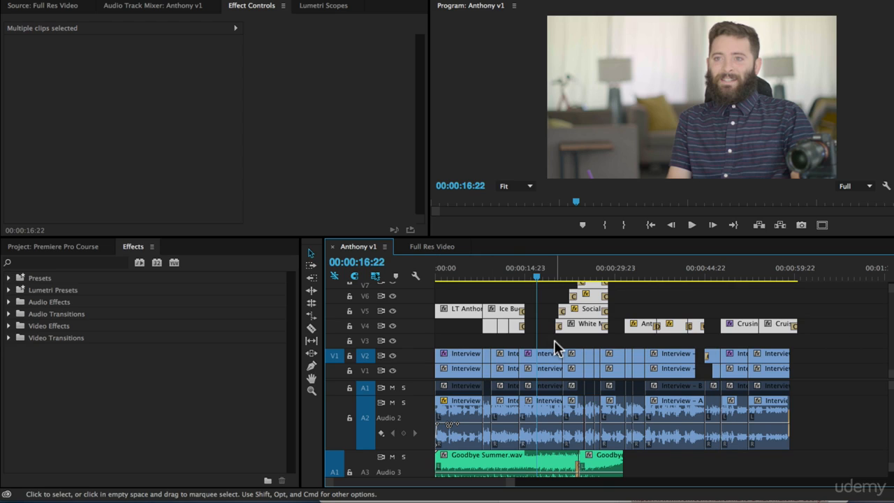
Create a new 640 x 360 adjustment layer at 23.976fps with square pixels in the project
left_click(68, 247)
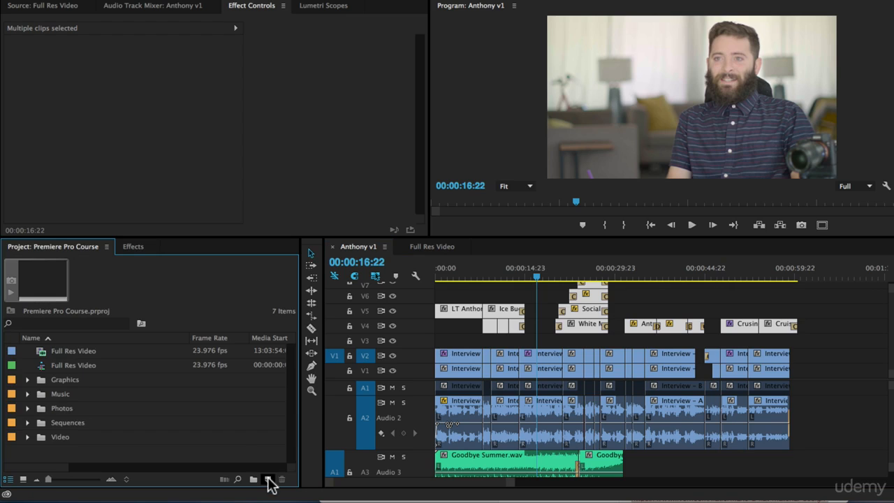
left_click(266, 480)
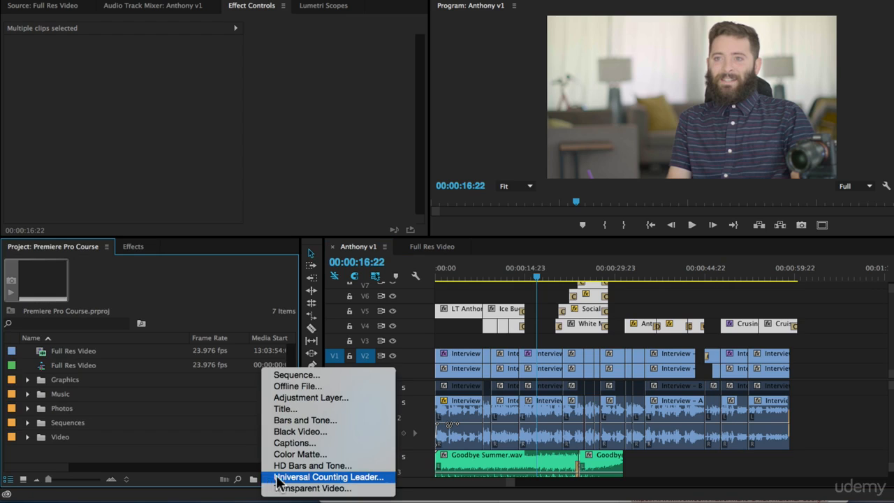
left_click(359, 396)
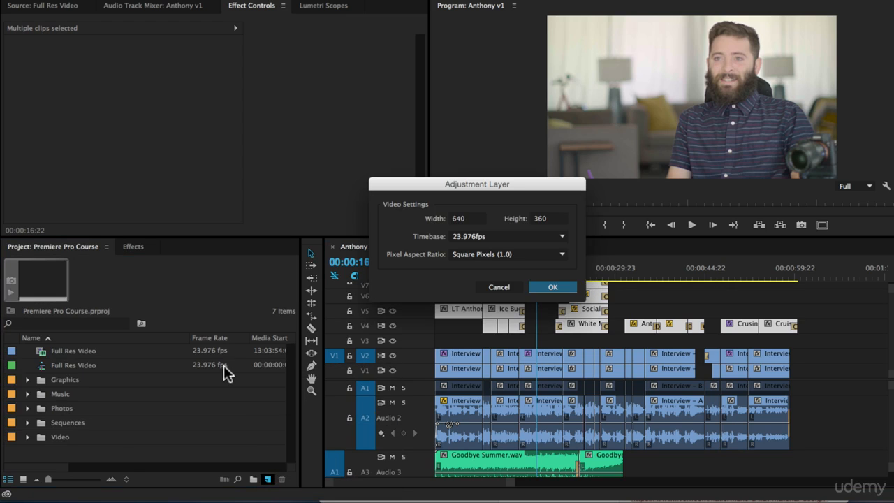
left_click(544, 285)
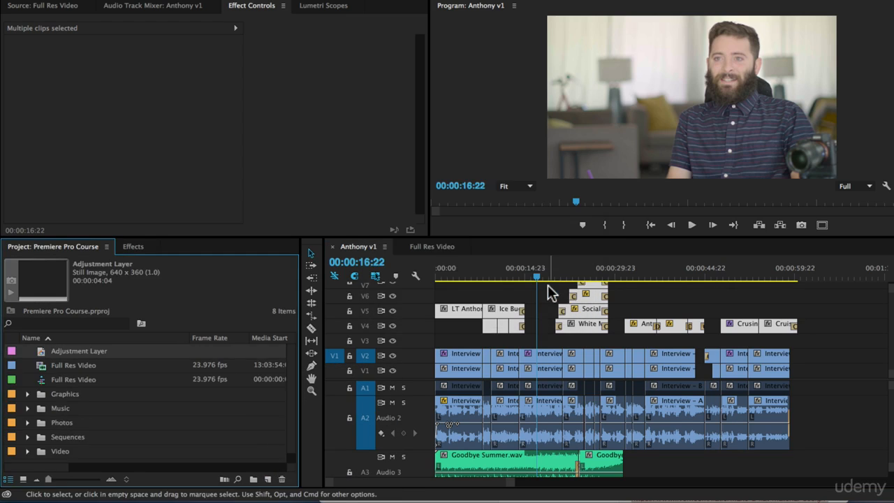
Rename the new adjustment layer "A-Camera Color"
left_click(73, 349)
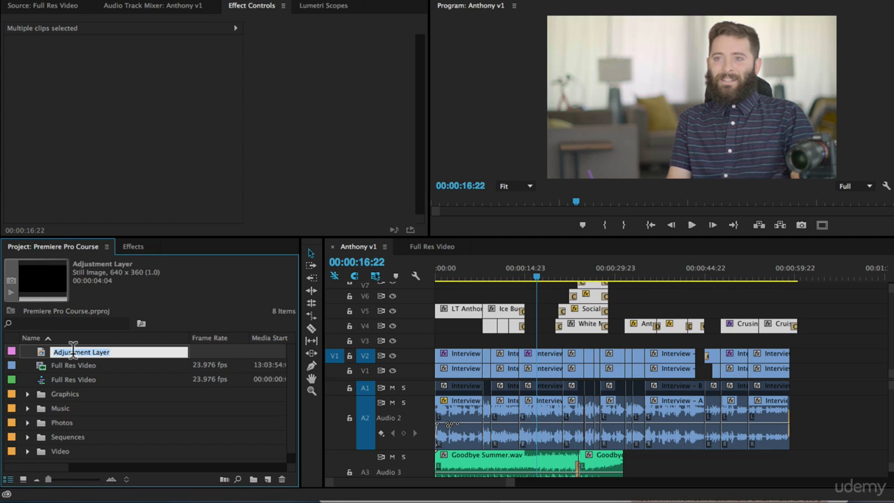
type("C")
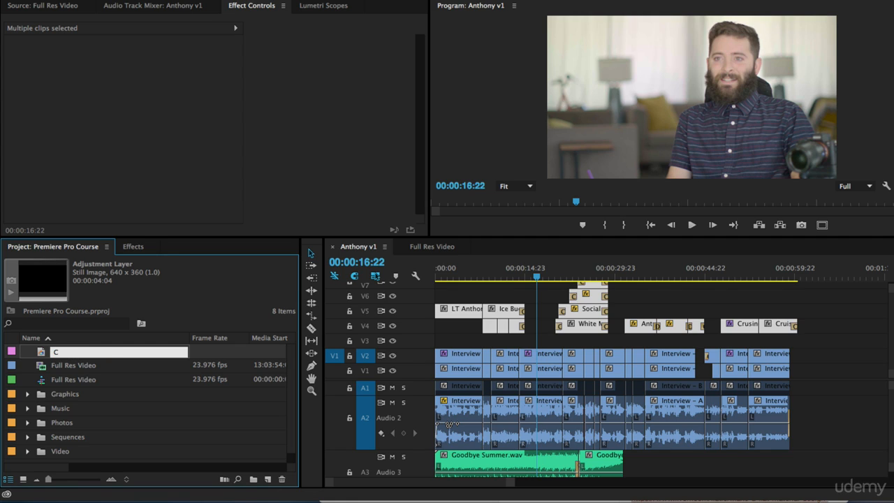
type("-Camera Color")
key("Tab")
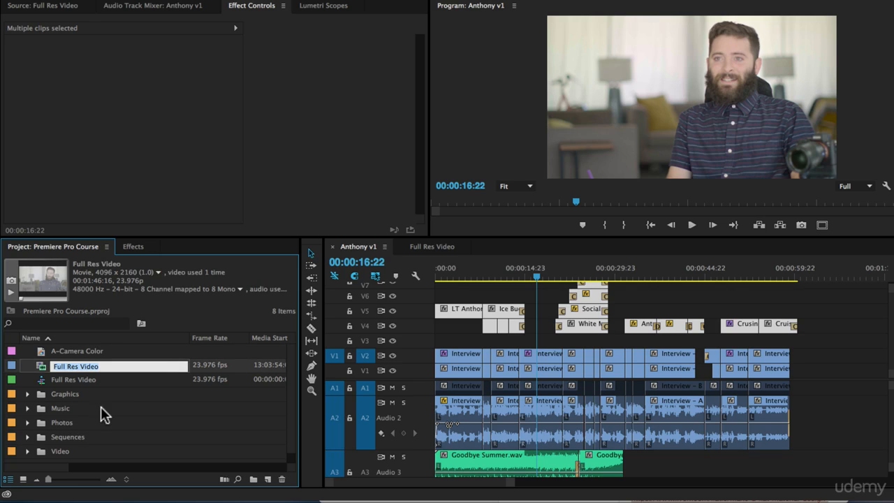
Place the A-Camera Color layer on V3 at the sequence start and extend it to the end of the interview clips
left_click(77, 353)
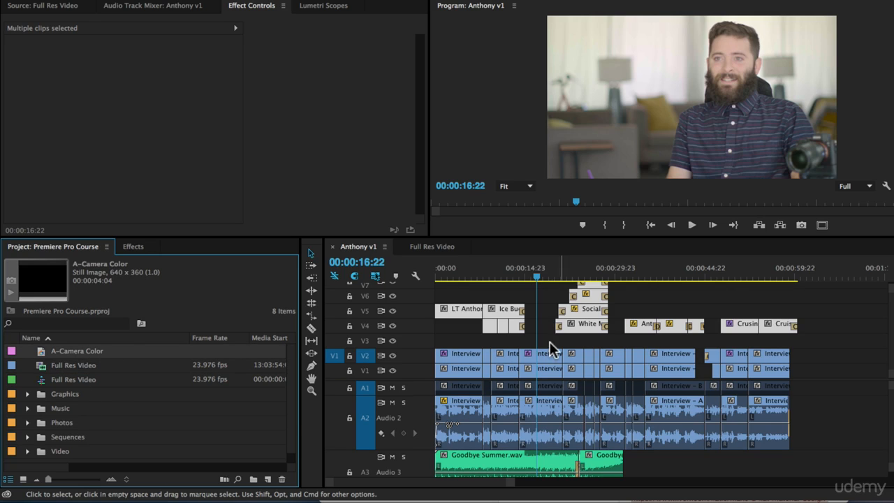
left_click_drag(70, 349, 482, 333)
left_click_drag(548, 339, 789, 336)
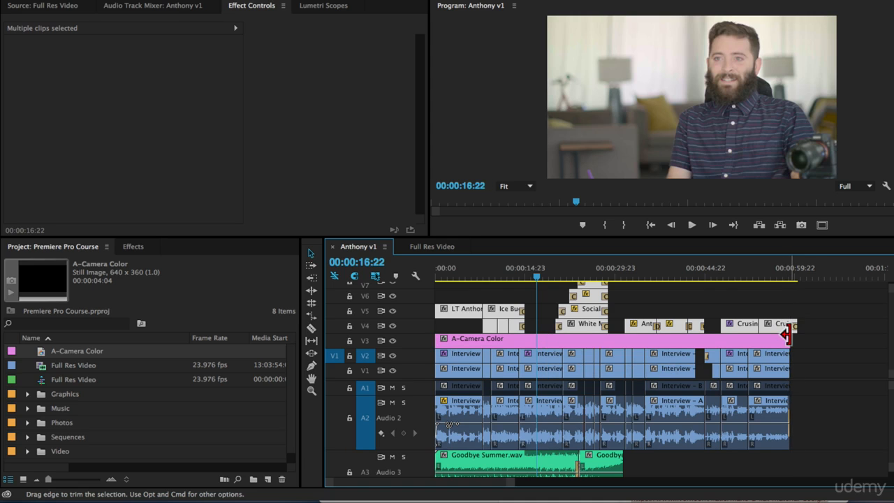
Move the Lumetri Color effect from the first A-camera interview clip on V2 to the A-Camera Color adjustment layer
left_click(544, 352)
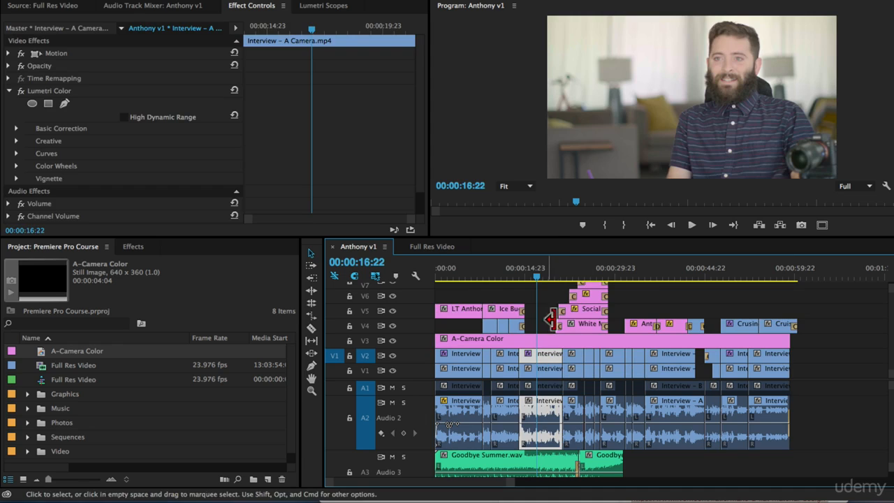
left_click(460, 276)
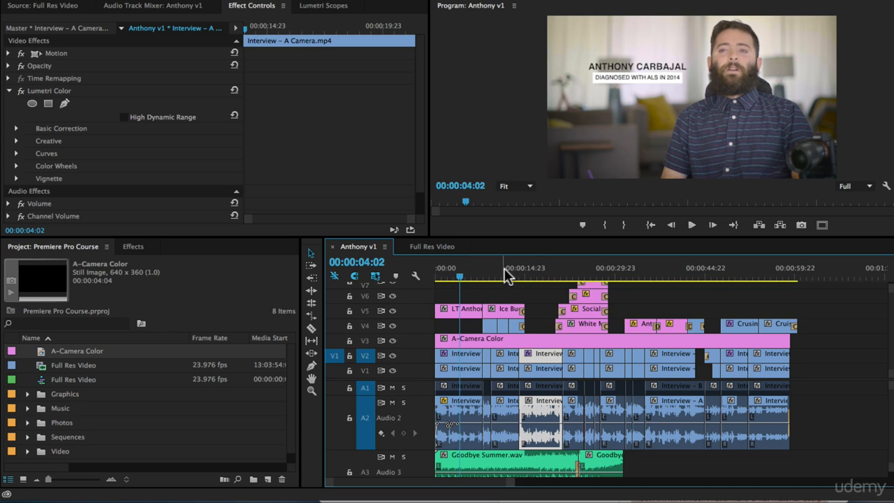
left_click(544, 275)
left_click(456, 278)
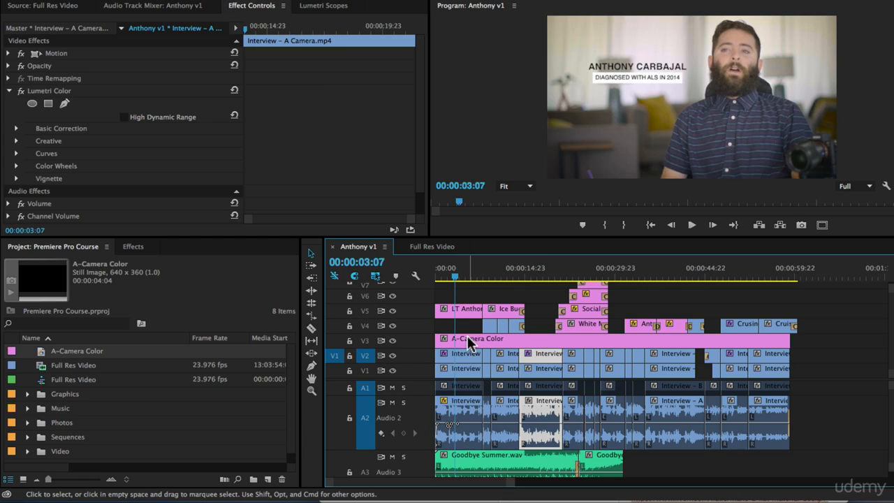
left_click(473, 353)
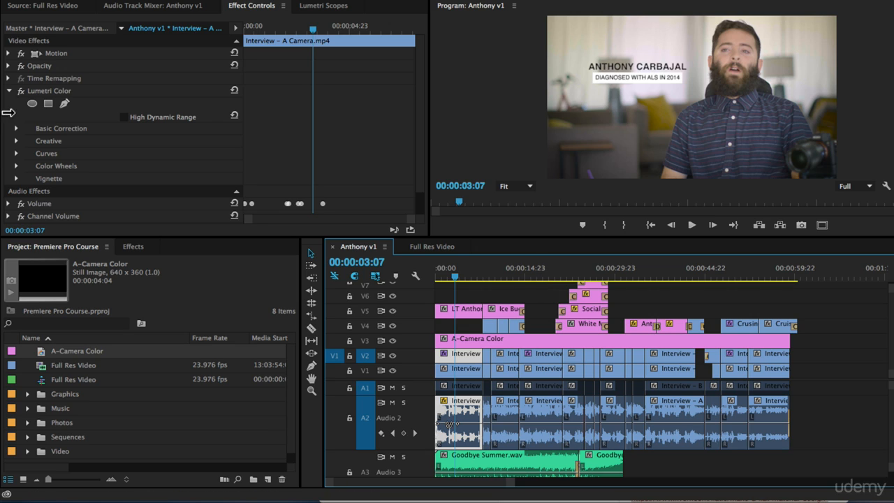
left_click(53, 92)
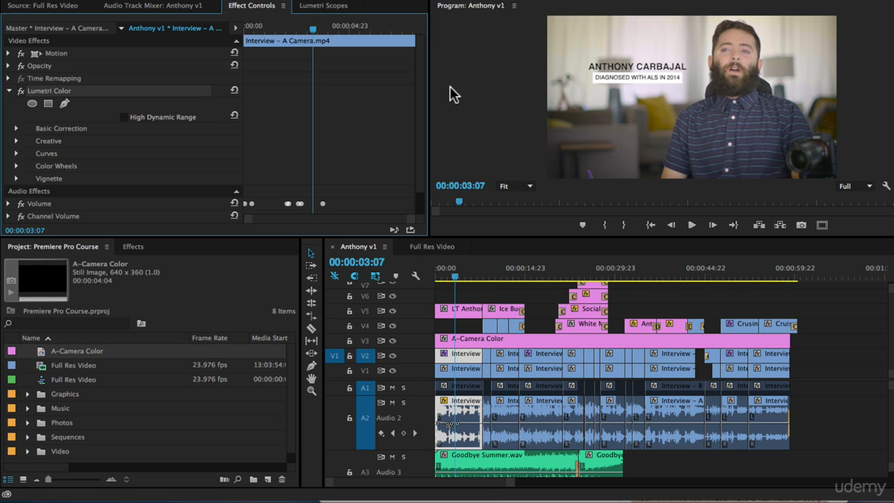
key("Delete")
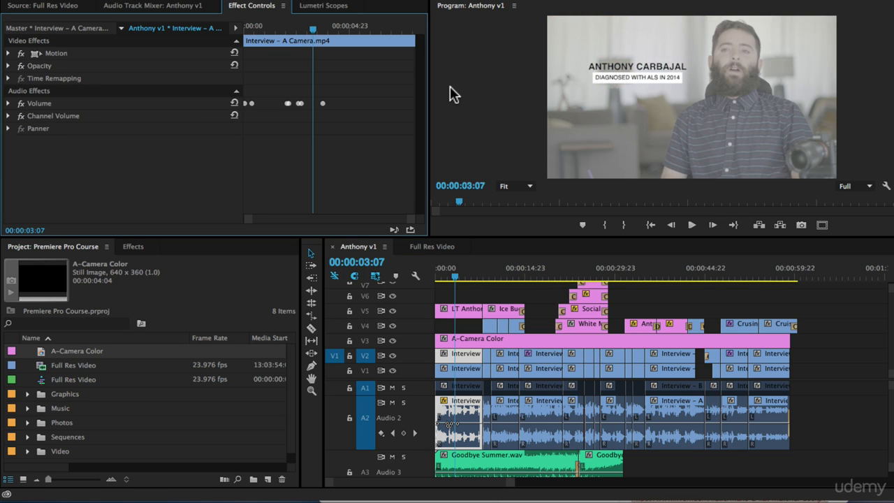
left_click(479, 340)
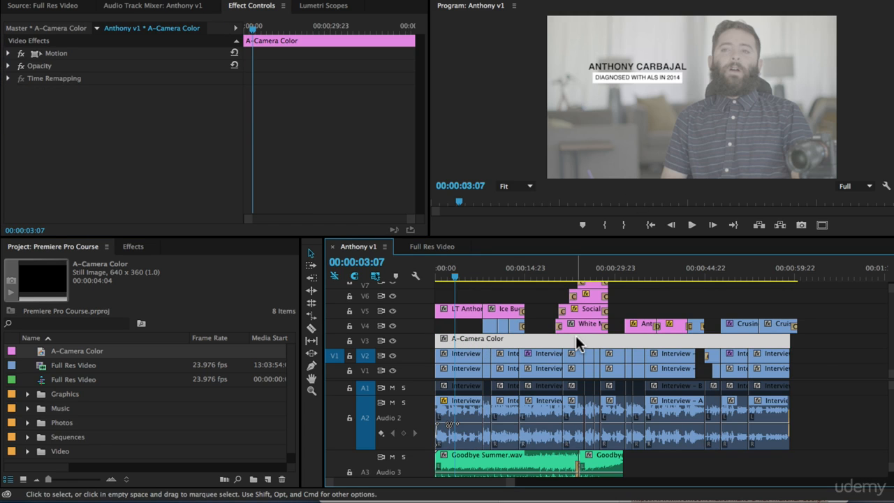
key("super+z")
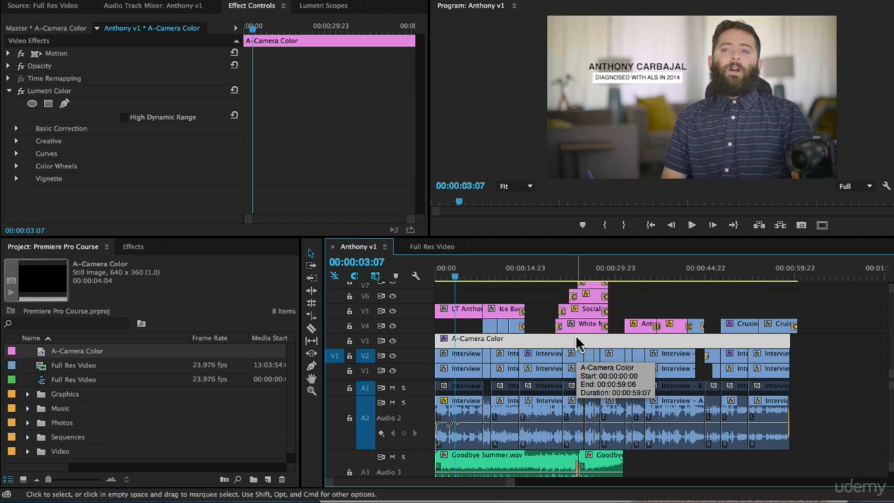
Remove the Lumetri Color effect from the V2 interview clip at about 17 seconds and check the opening V2 clips for leftover effects
left_click(540, 276)
left_click(541, 355)
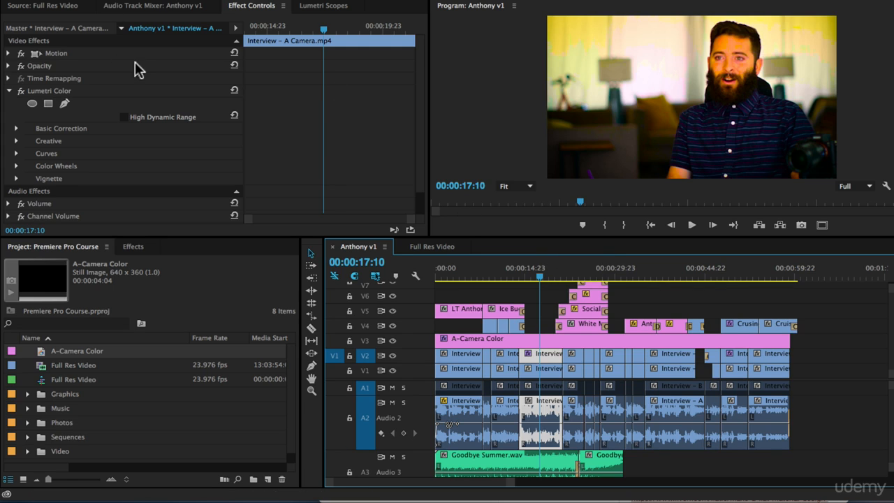
left_click(38, 91)
key("Delete")
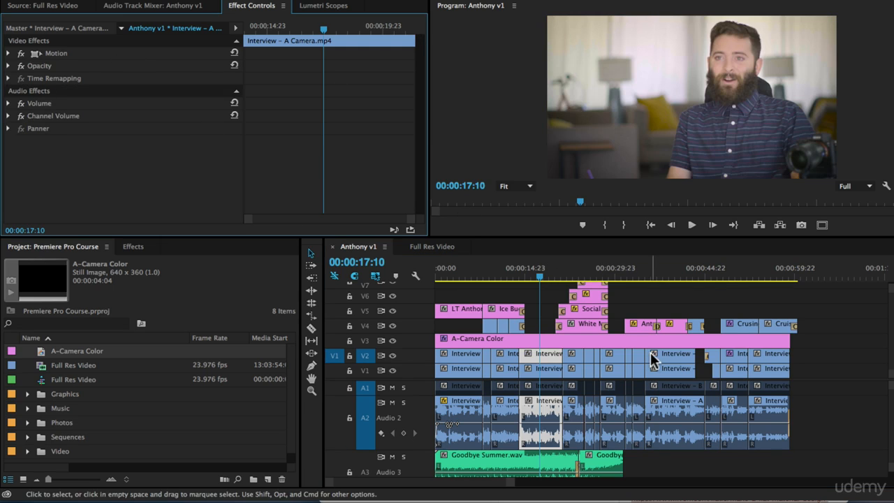
key("Home")
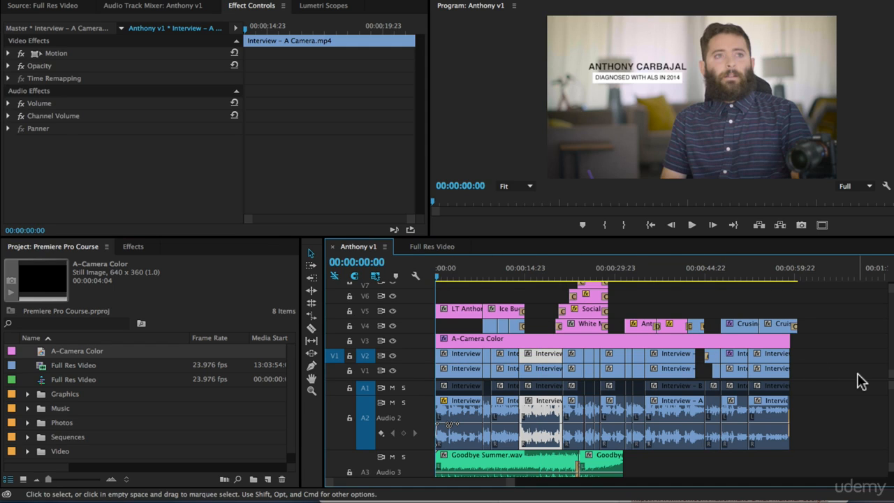
left_click(464, 354)
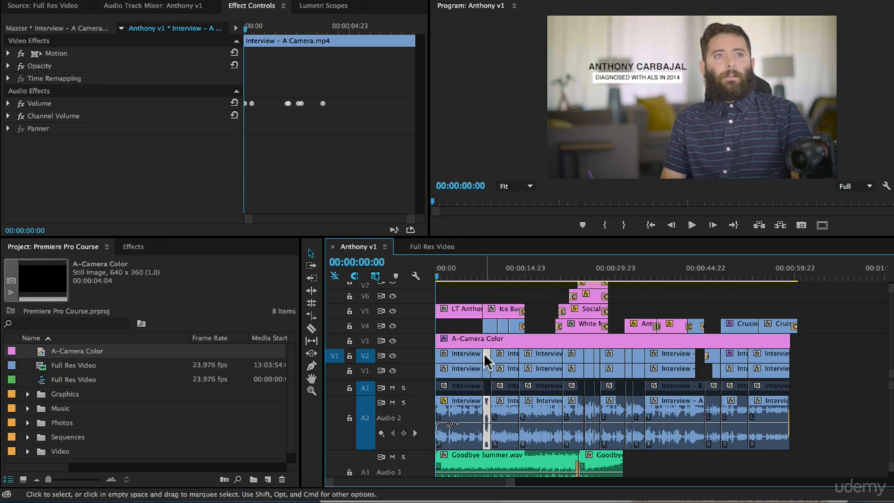
left_click(505, 353)
Set the vignette amount to 0 in the A-Camera Color layer's Lumetri Color effect
left_click(469, 339)
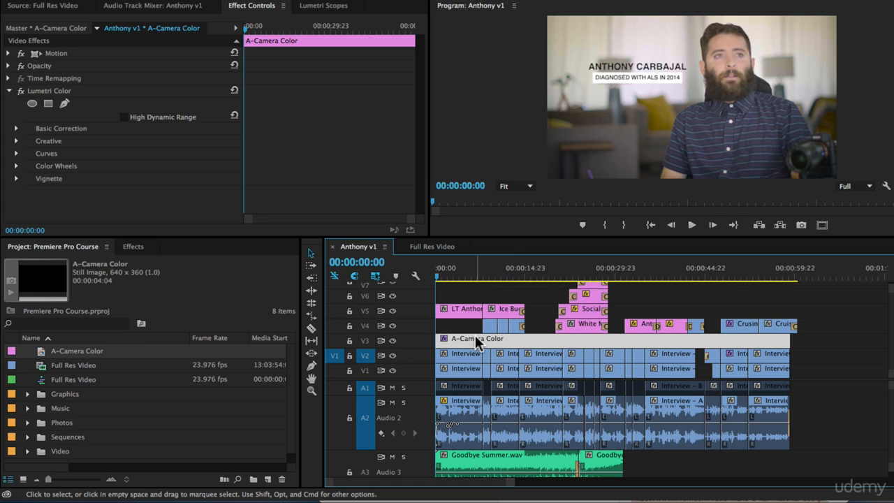
left_click(532, 275)
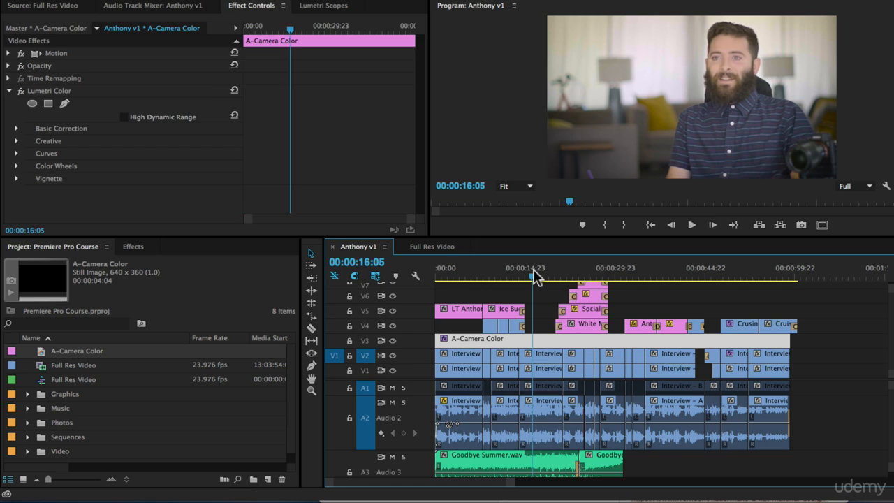
left_click(20, 185)
left_click(16, 179)
scroll(283, 148, "down", 2)
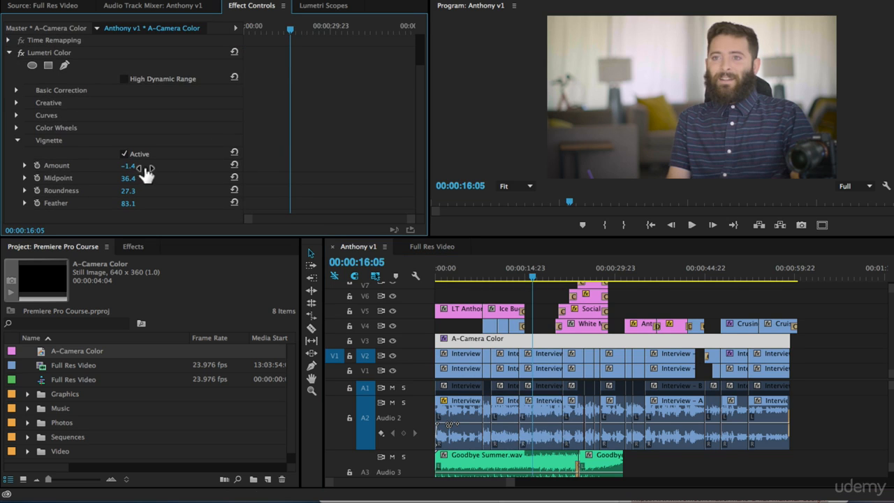
left_click(131, 166)
type("0")
key("Return")
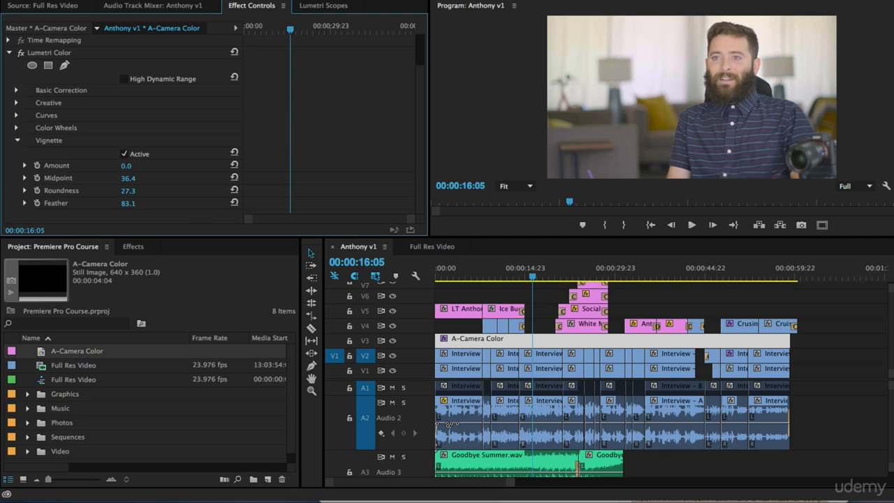
Check the adjustment layer's grade on interview shots at several points along the sequence
left_click(554, 306)
left_click(474, 272)
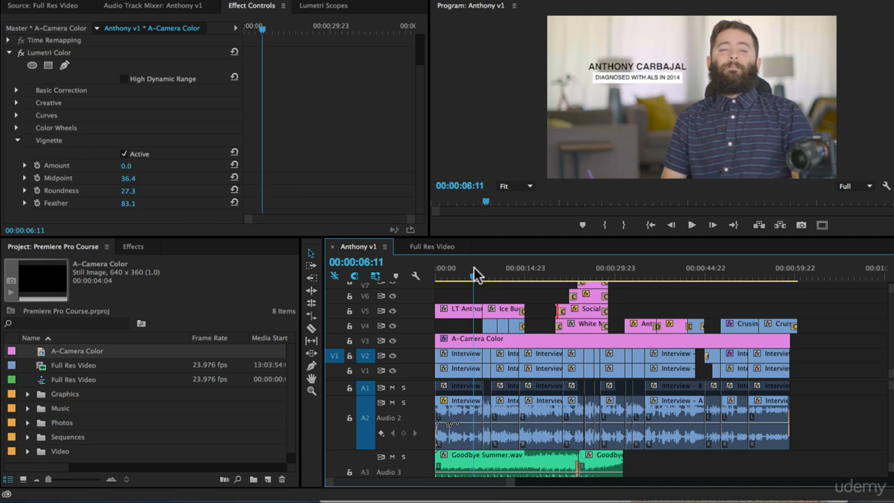
left_click(621, 275)
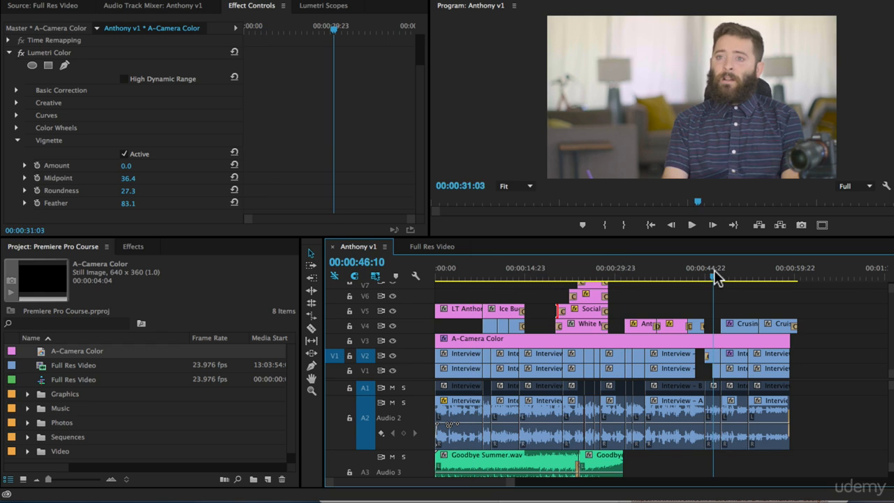
left_click(713, 276)
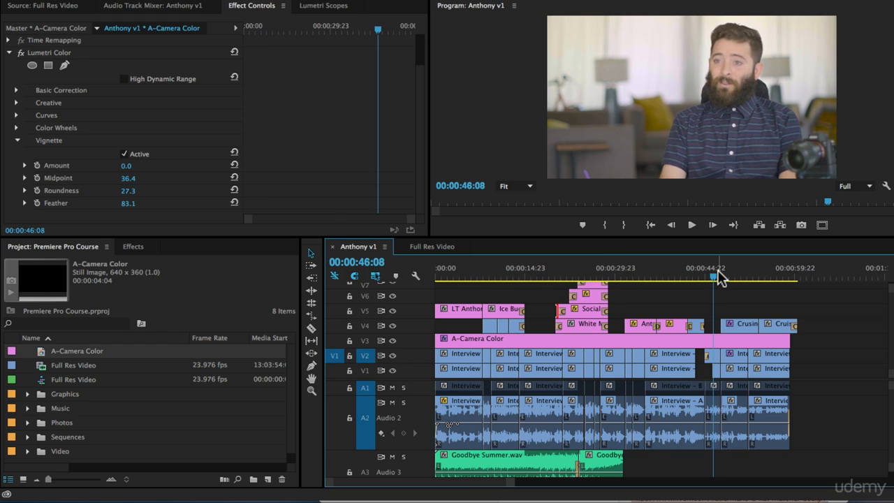
Park the playhead at about 17 seconds and set the A-Camera Color adjustment layer's vignette amount to -1.4
left_click(678, 301)
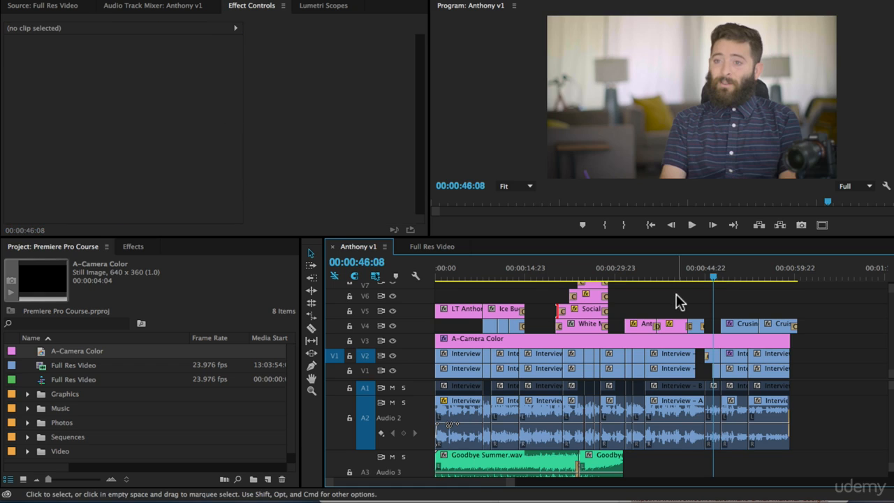
left_click(542, 274)
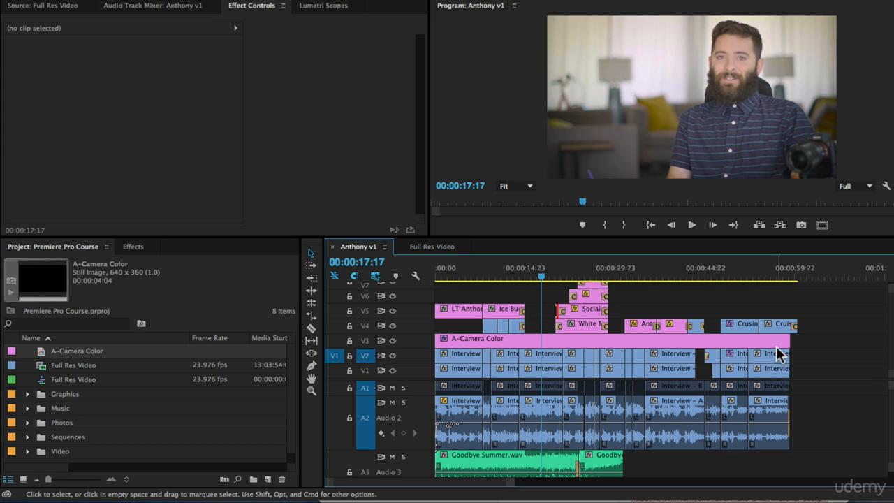
left_click(556, 339)
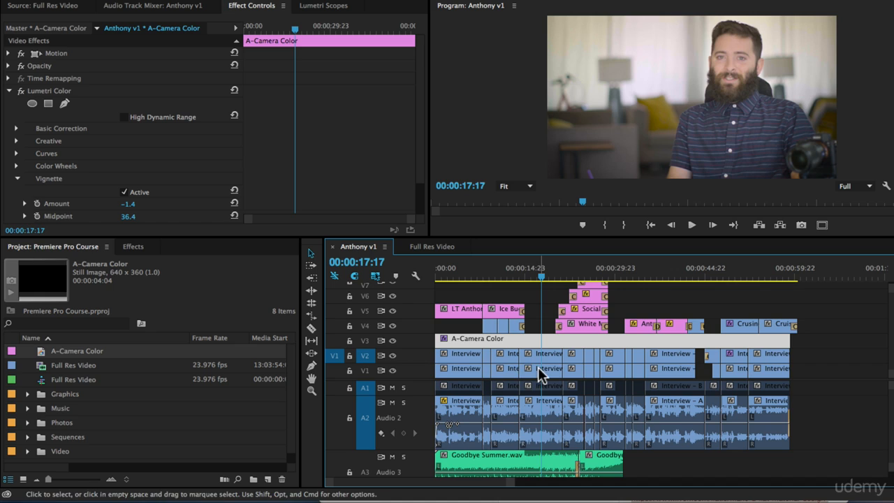
Expand the Video 1 track, play the V2 A-camera interview clip from 00:00:15:06 and park the playhead at 00:00:17:14 as cut point
double_click(416, 369)
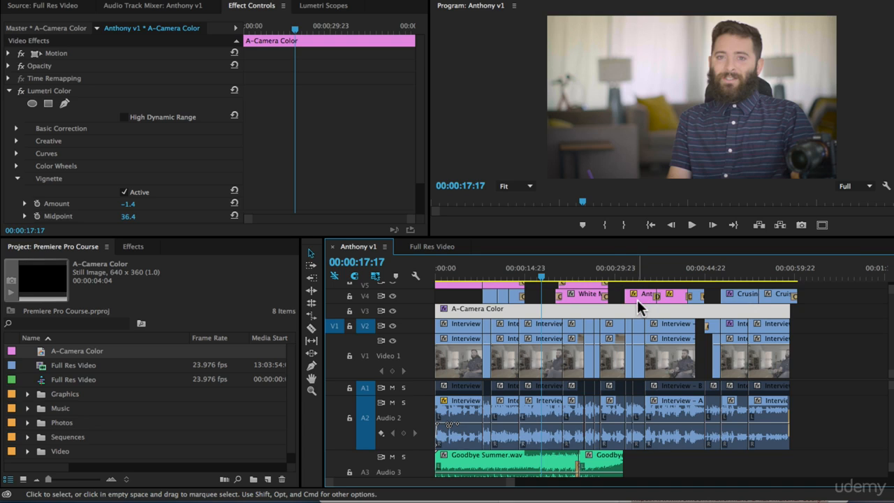
key("=")
key("=")
left_click(629, 325)
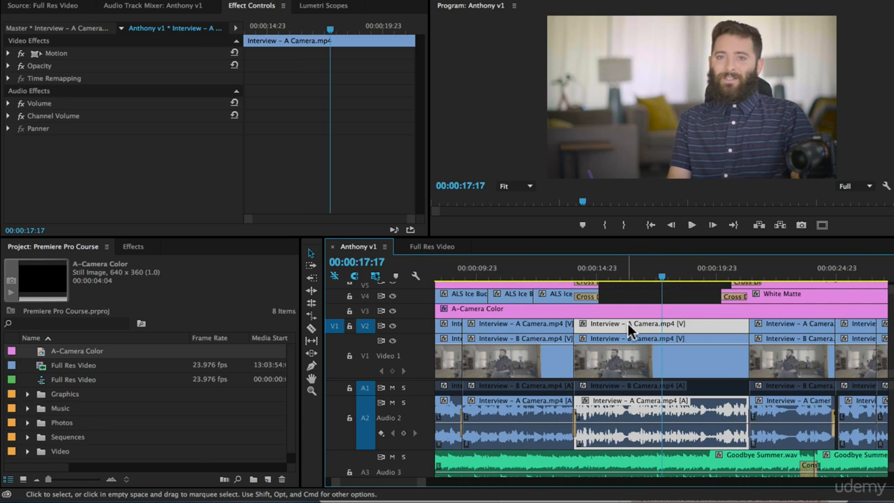
left_click(603, 273)
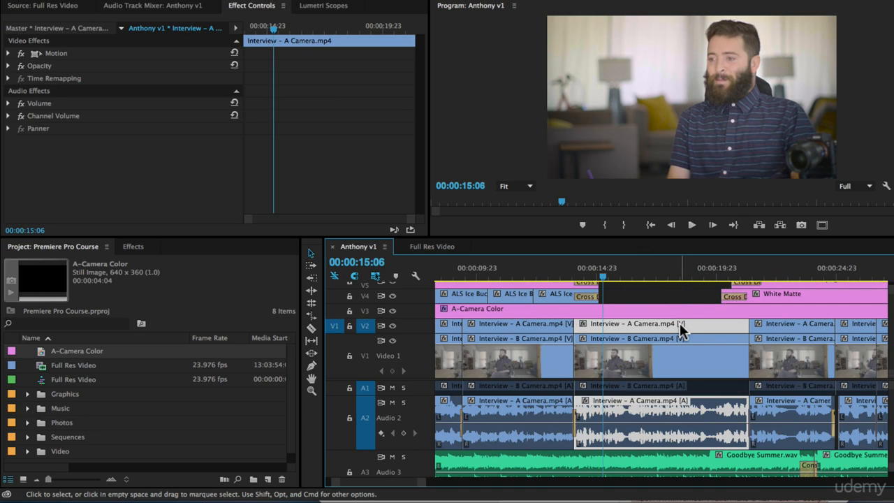
key("space")
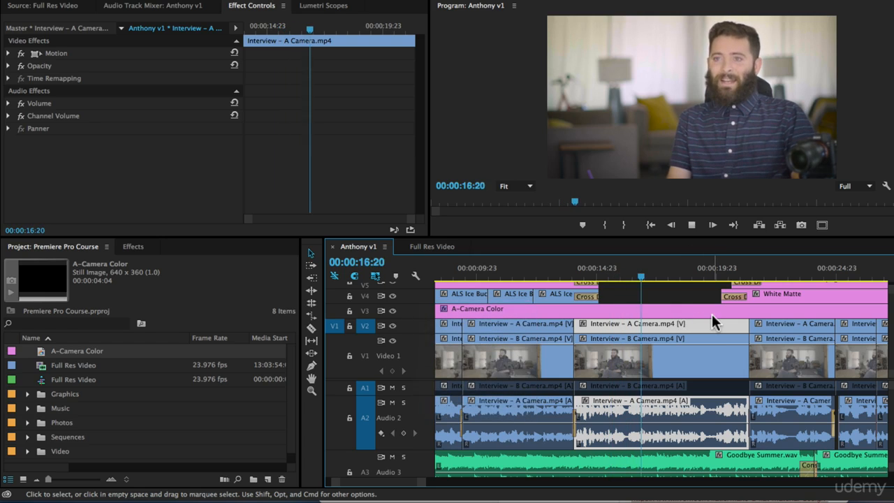
key("space")
left_click(657, 274)
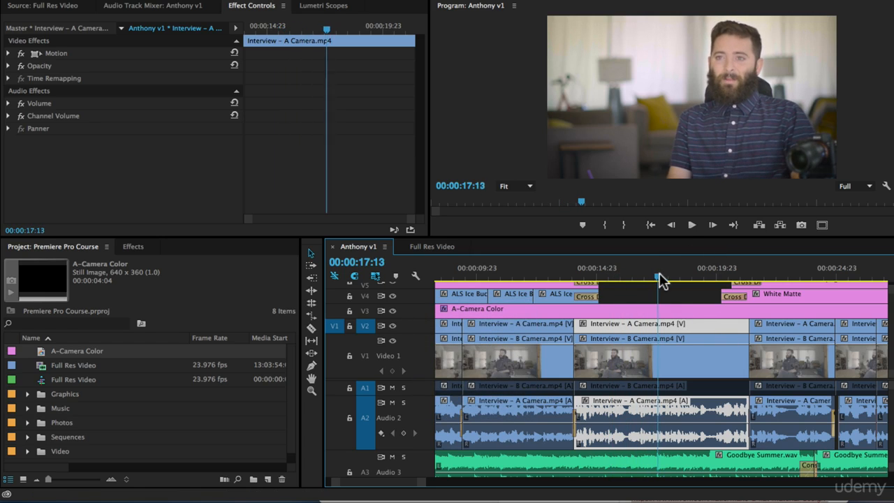
left_click(696, 288)
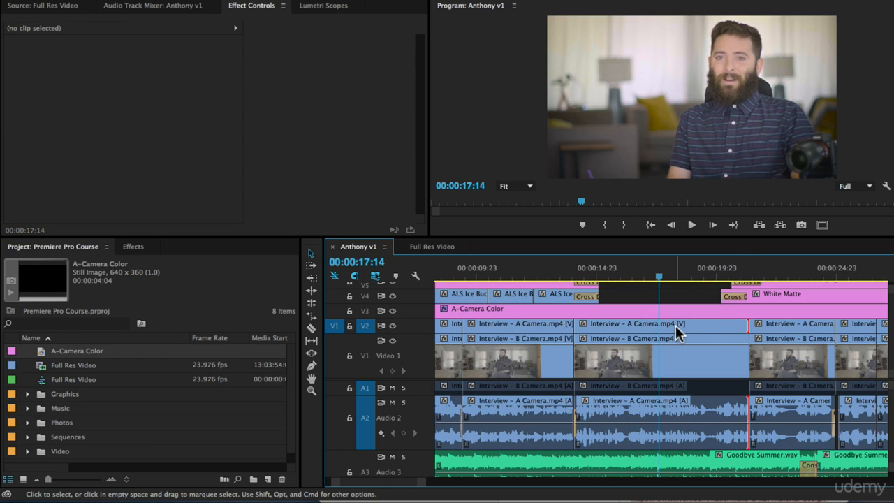
Trim only the video of the V2 A-camera clip back to 00:00:17:14, keeping its audio length, and play across the cut to B camera
left_click_drag(744, 324, 659, 324)
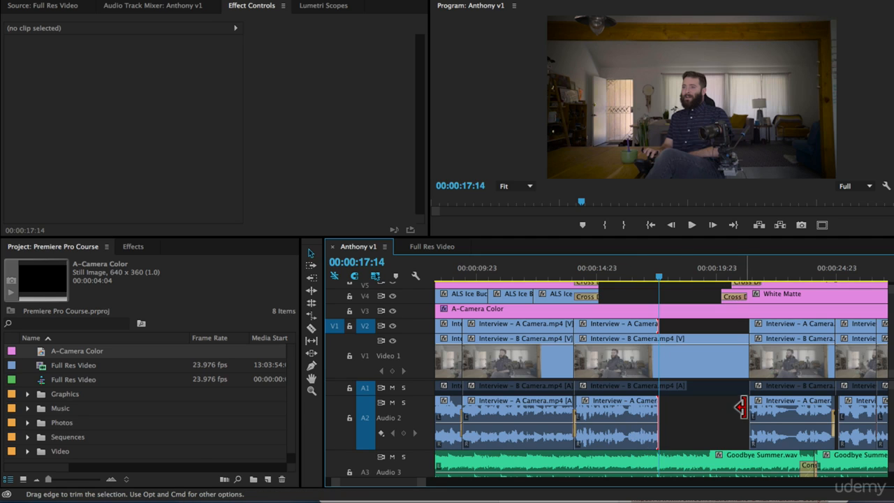
key("super+z")
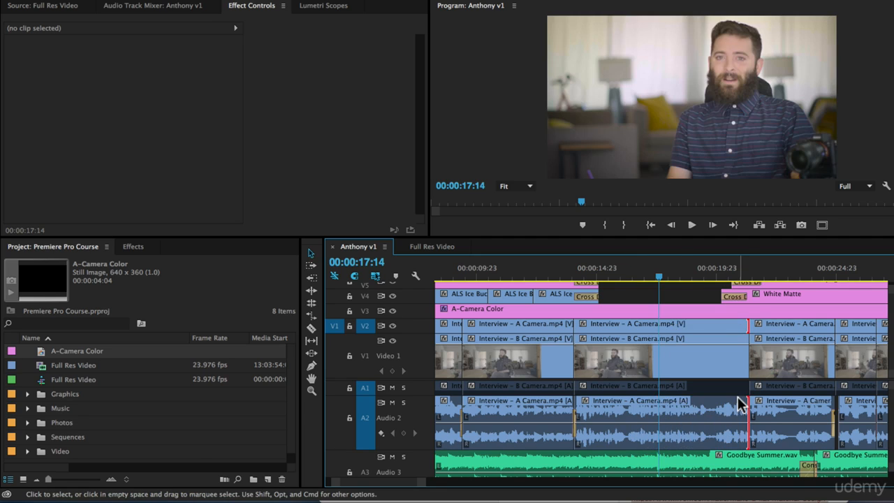
left_click(718, 299)
left_click_drag(743, 328, 658, 325)
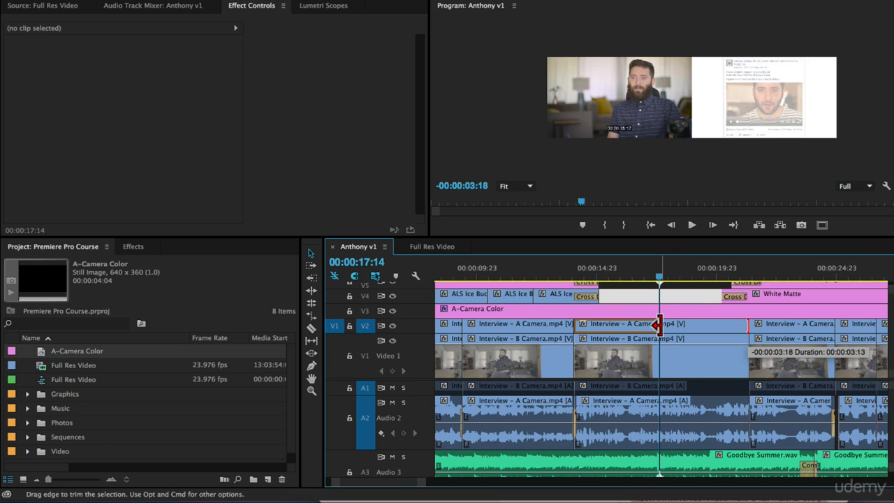
left_click_drag(657, 325, 658, 326)
left_click(619, 267)
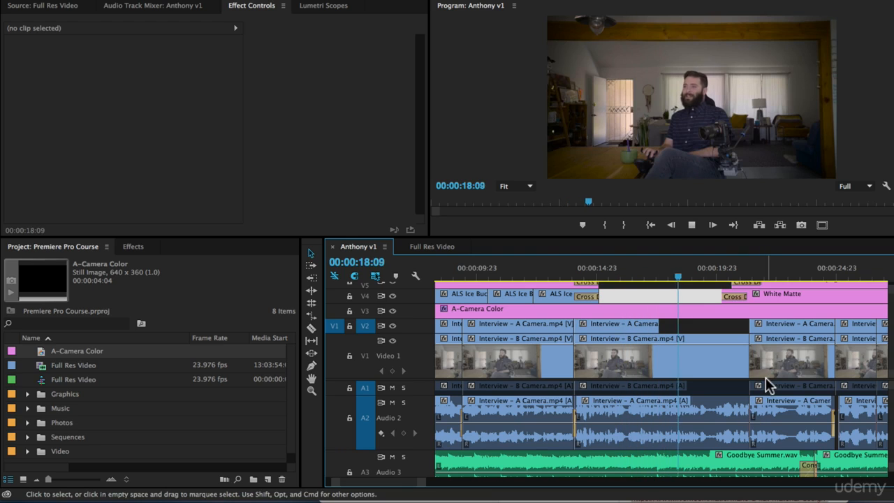
key("space")
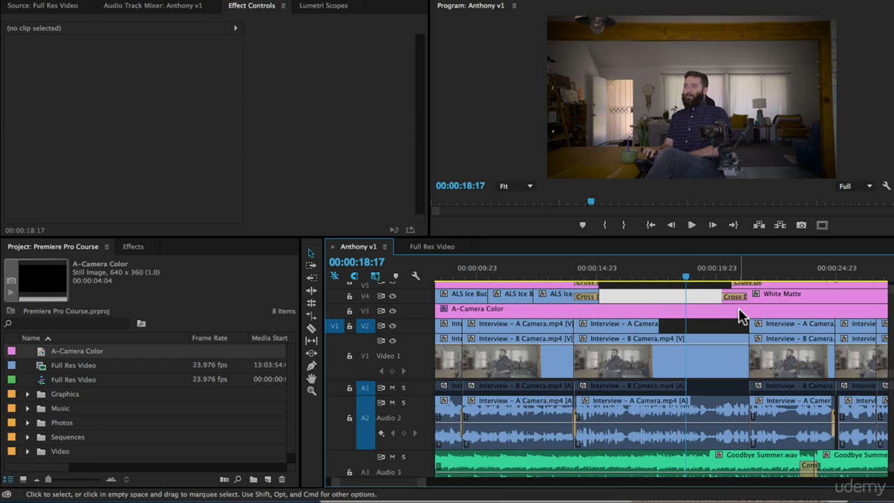
Enlarge the timeline area and collapse audio tracks A2 and A3 so that more video tracks fit
left_click(702, 359)
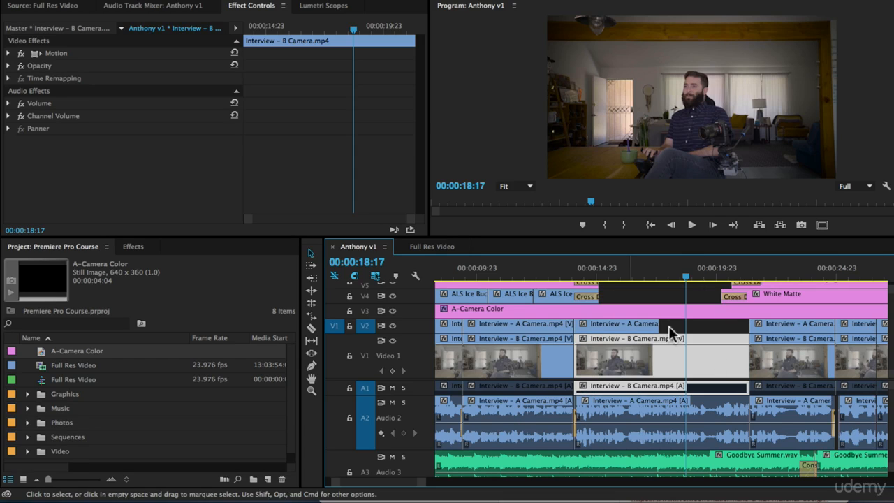
left_click_drag(699, 238, 691, 212)
key("minus")
key("minus")
key("minus")
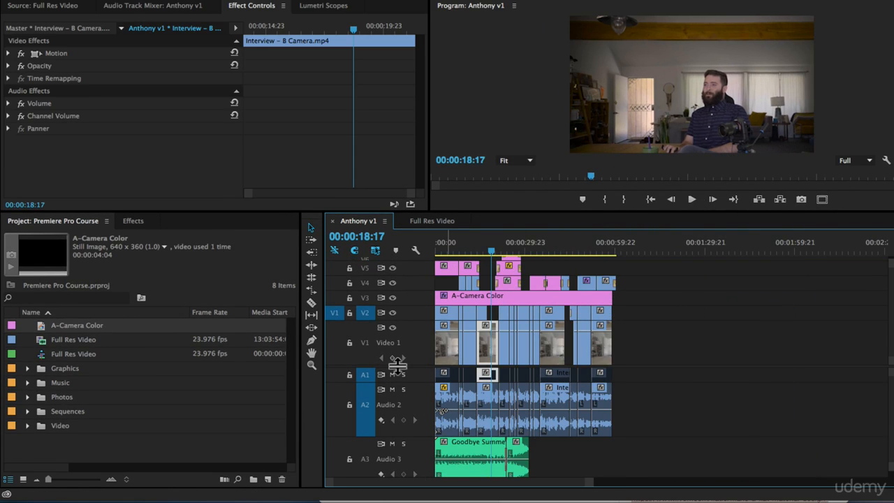
scroll(426, 399, "down", 1)
scroll(429, 393, "down", 3)
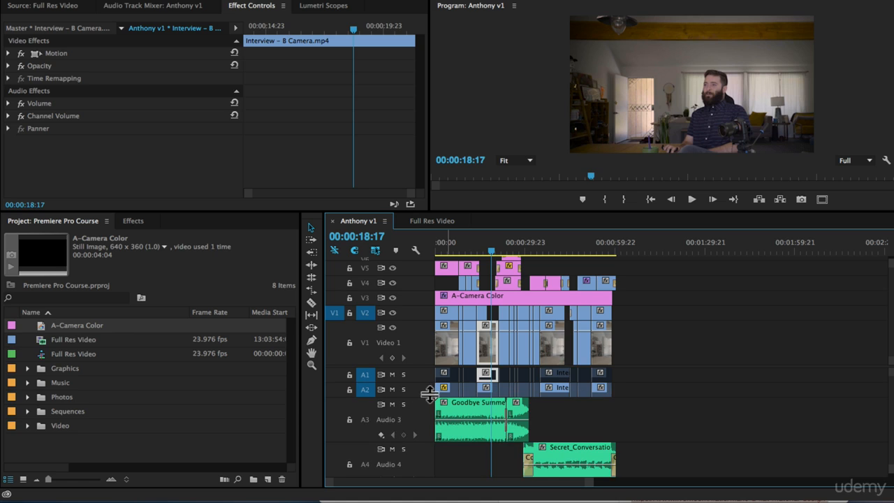
scroll(426, 401, "down", 3)
left_click_drag(426, 368, 427, 404)
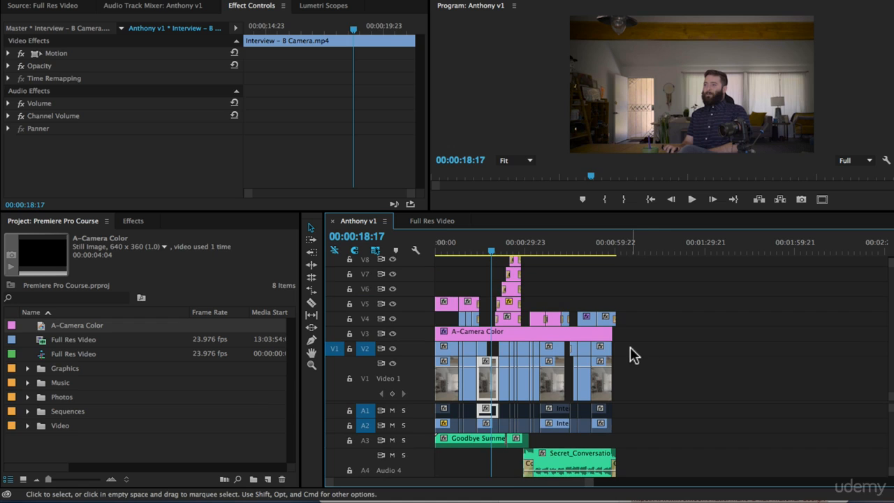
Move all clips above Video 1 up one track to free V2 directly over the B-camera clips
left_click_drag(637, 350, 423, 257)
scroll(587, 319, "up", 1)
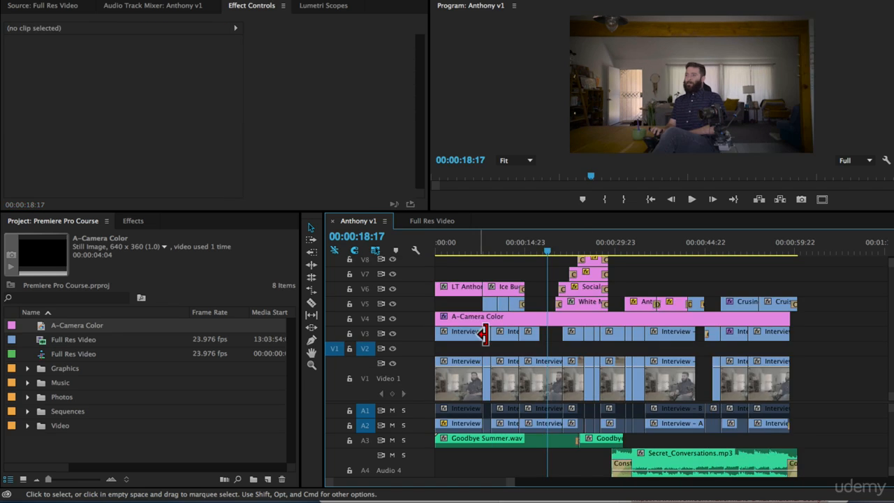
left_click(541, 363)
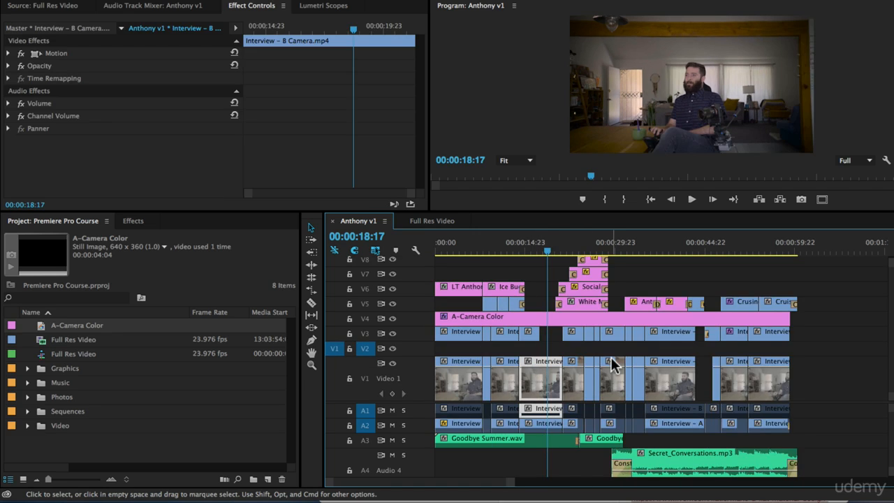
left_click(611, 357)
Duplicate the A-Camera Color project item, rename the copy B-Camera Color, and place it on V2 across the full length of the interview
left_click(42, 323)
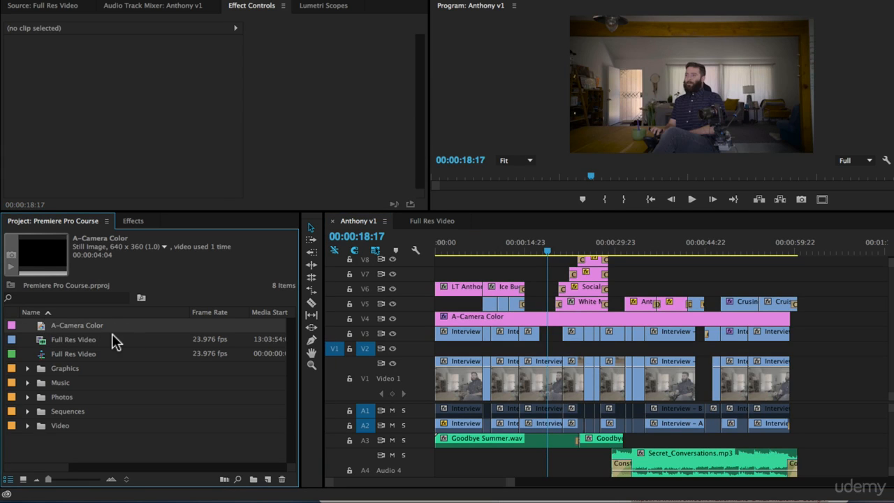
key("ctrl+c")
key("ctrl+v")
left_click(49, 338)
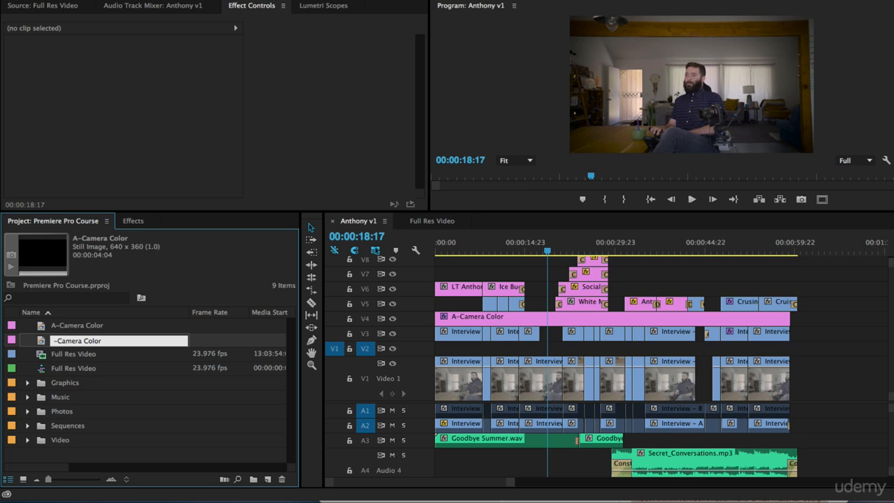
type("B")
key("Return")
left_click_drag(42, 341, 788, 348)
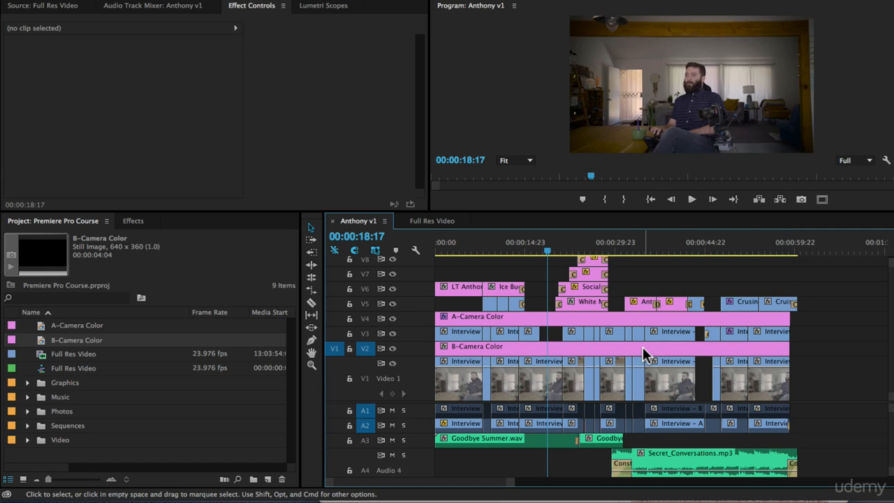
Copy the Lumetri Color effect from the A-Camera Color layer to the B-Camera Color layer on V2
left_click(555, 316)
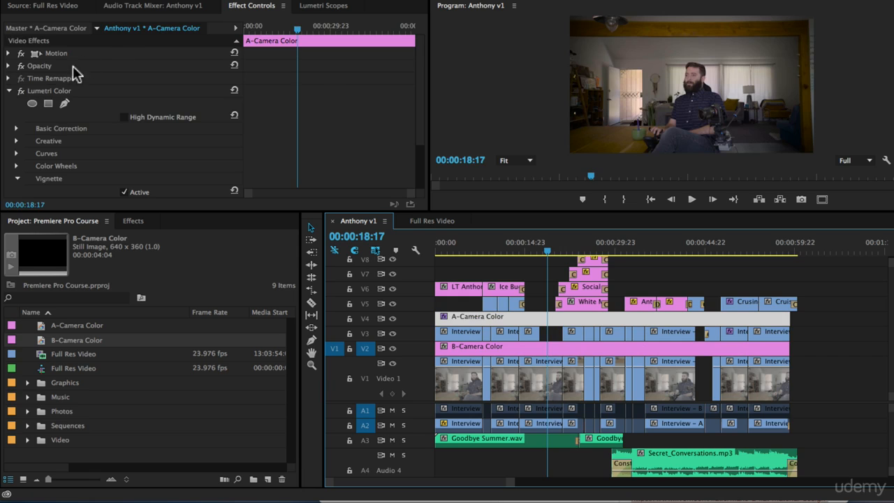
left_click(54, 88)
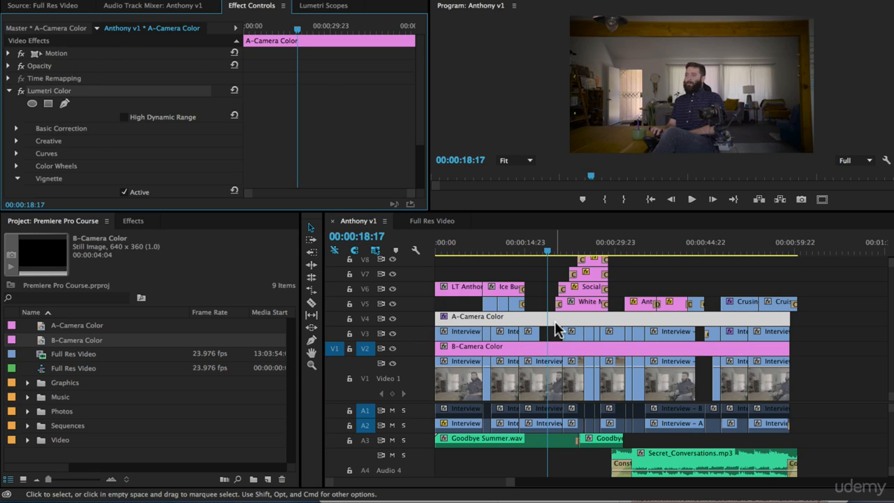
left_click(548, 356)
left_click(499, 318)
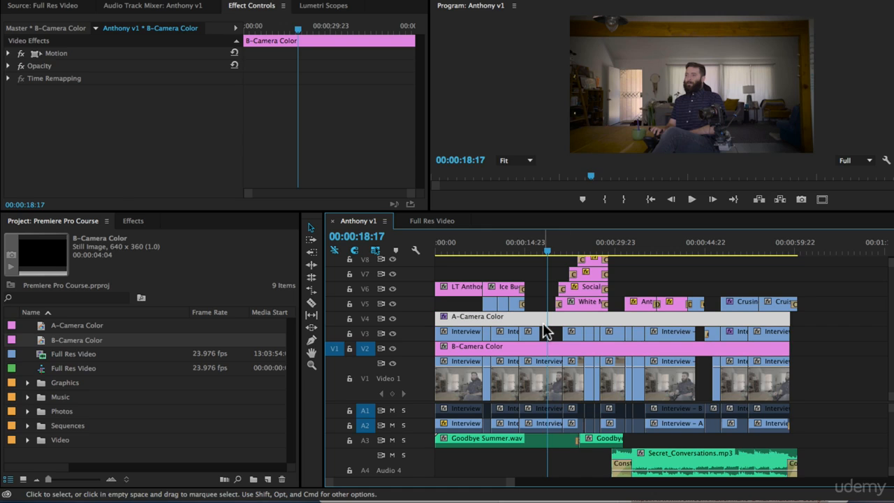
left_click(529, 352)
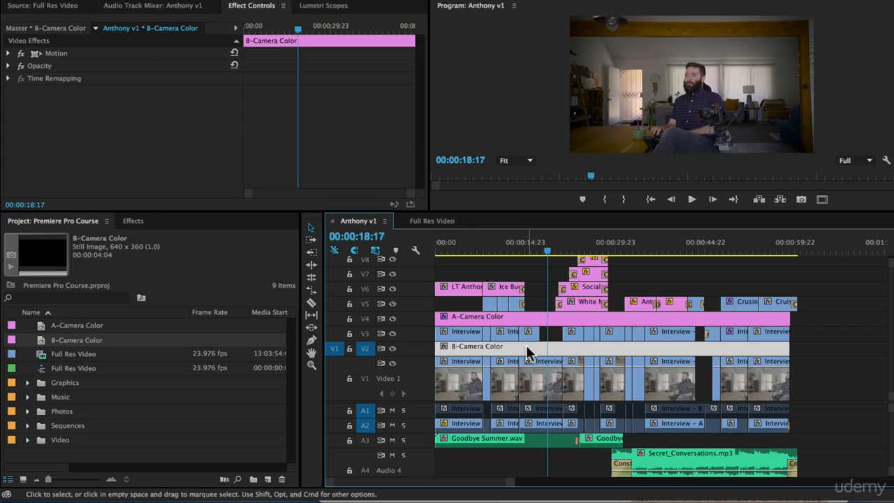
key("super+v")
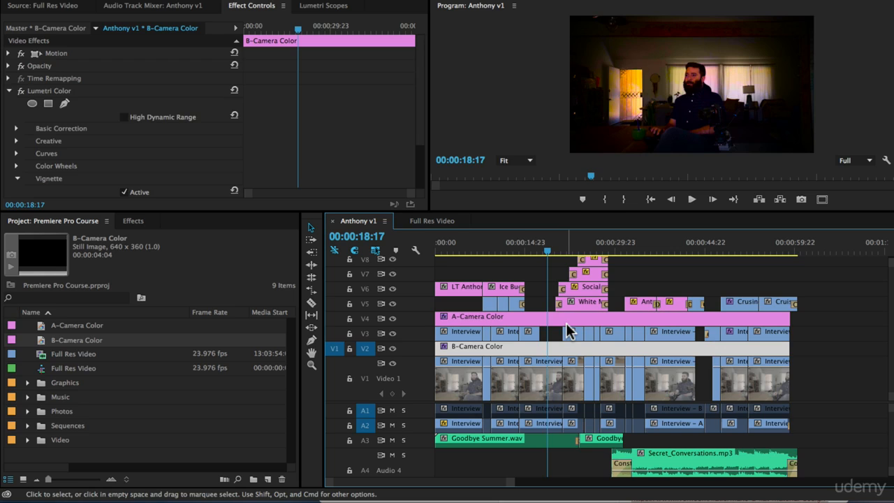
Cut the A-Camera Color layer at both ends of the exposed B-camera section near 18 seconds and delete the piece between
key("=")
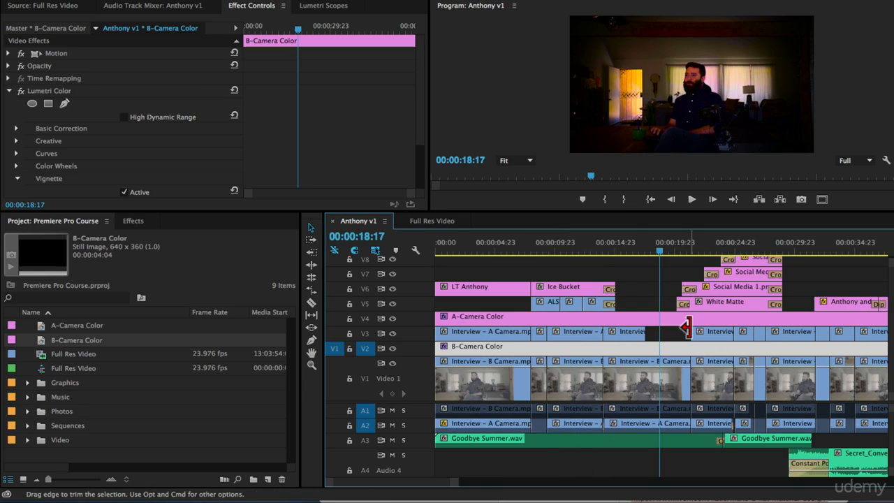
key("c")
left_click(645, 318)
left_click(693, 320)
key("v")
left_click(682, 319)
key("Delete")
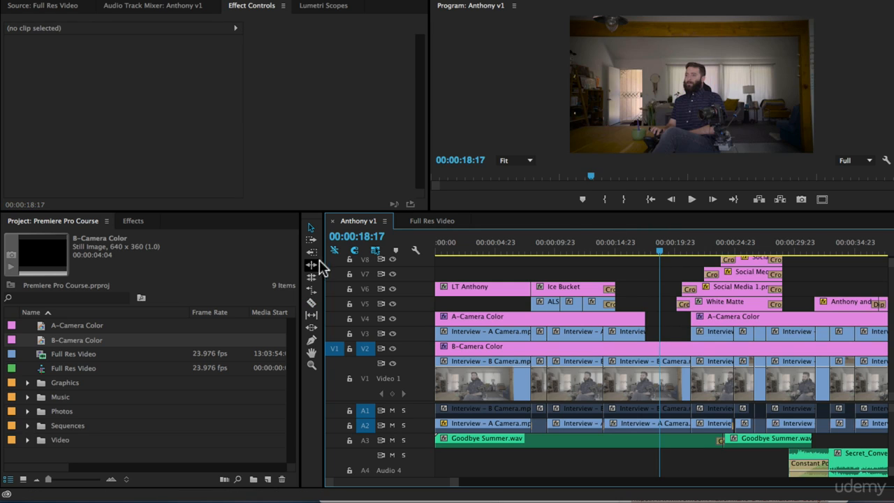
Set the exposure in the B-Camera Color layer's Lumetri basic correction to 0, viewing the B-camera shot at about 18 seconds
mouse_move(649, 254)
left_mouse_down()
mouse_move(634, 252)
mouse_move(655, 253)
left_mouse_up()
left_click(662, 349)
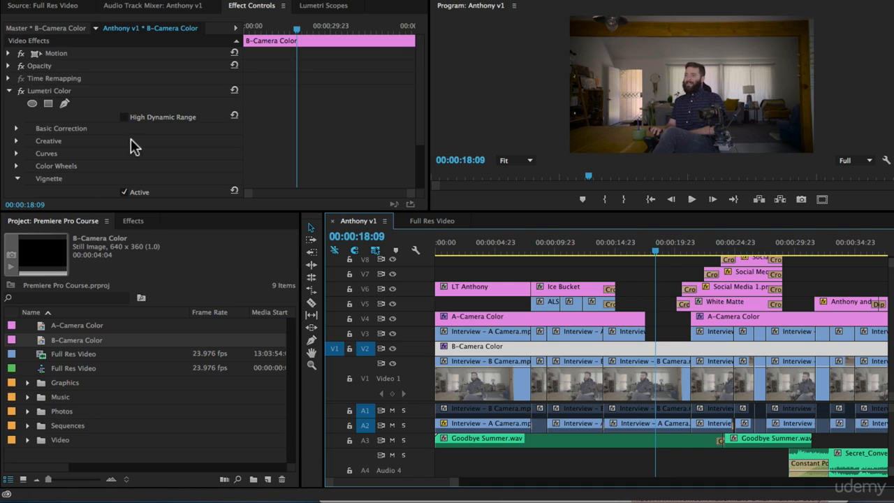
left_click(15, 129)
scroll(152, 140, "down", 3)
left_click(134, 180)
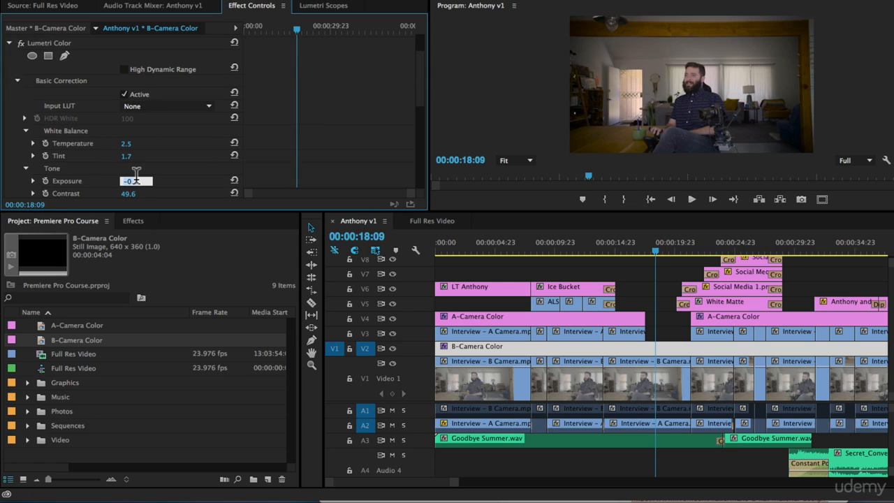
type("0")
key("Return")
left_click_drag(637, 247, 614, 242)
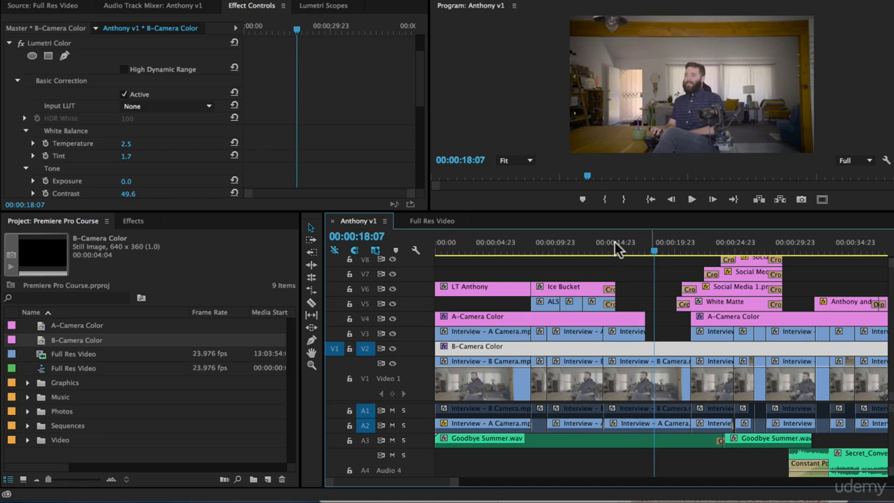
Try an exposure of 0.2 on the B-Camera Color layer, set it to 0.1, and play across the A-to-B camera cut
left_click(134, 180)
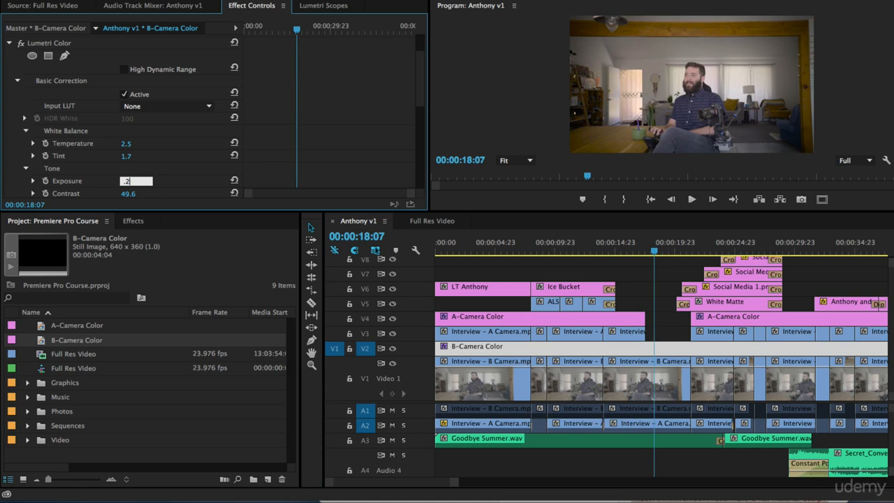
type(".2")
key("Return")
left_click(129, 181)
key("Return")
left_click(623, 246)
key("space")
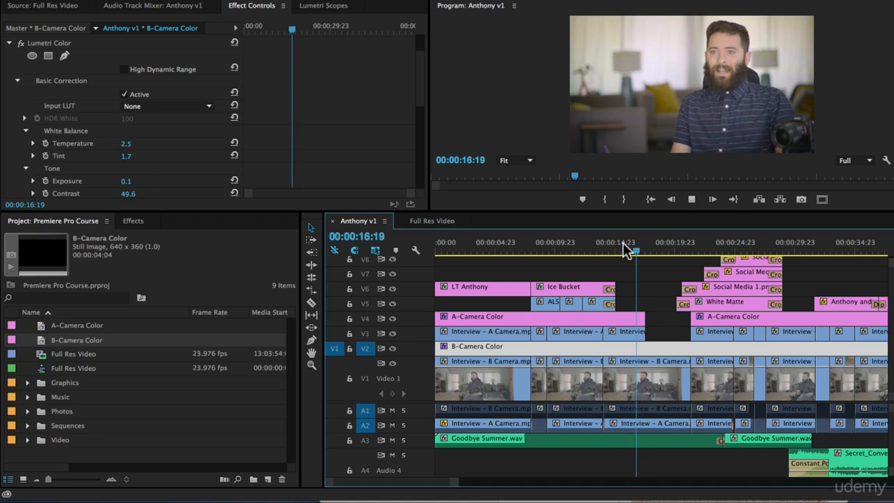
key("space")
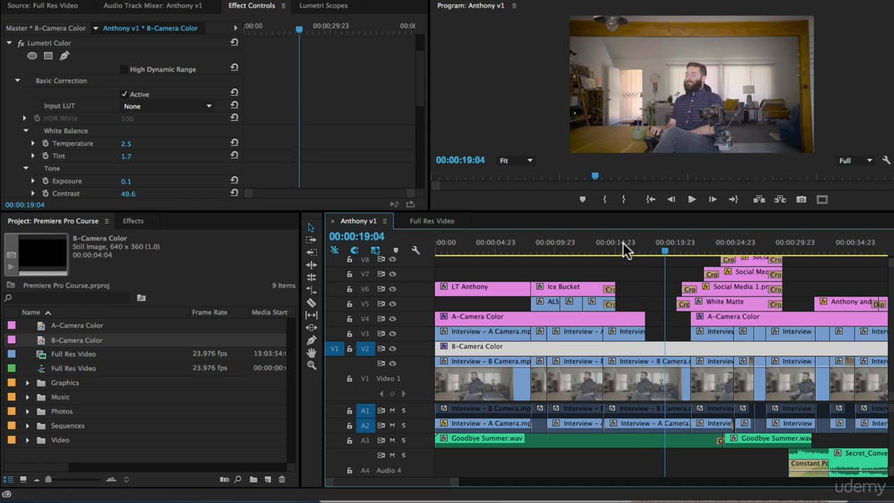